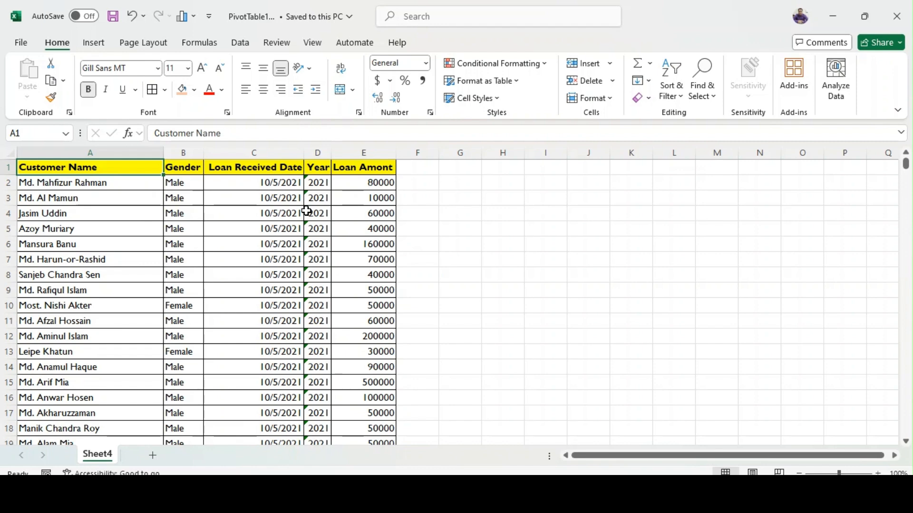
{"action": "key", "text": "shift+Right"}
{"action": "key", "text": "shift+Right"}
{"action": "key", "text": "shift+Right"}
{"action": "key", "text": "shift+Right"}
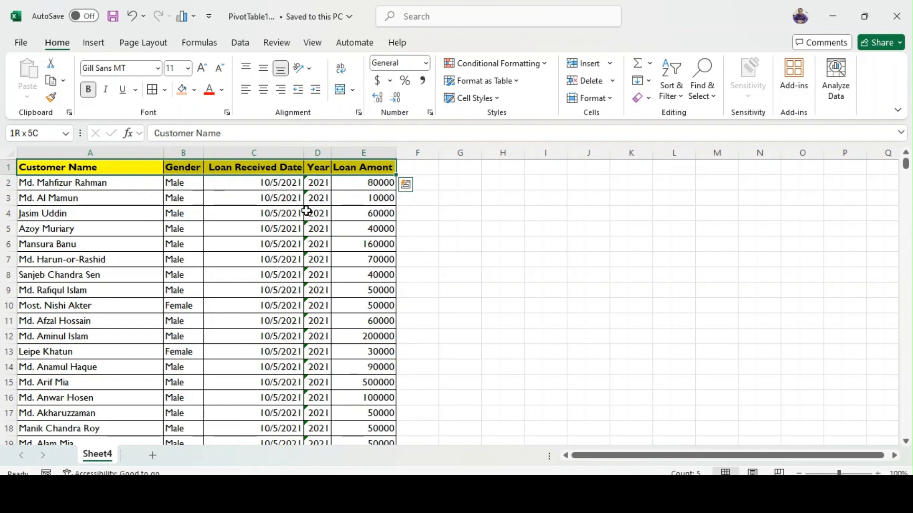
{"action": "key", "text": "End"}
{"action": "key", "text": "shift+Down"}
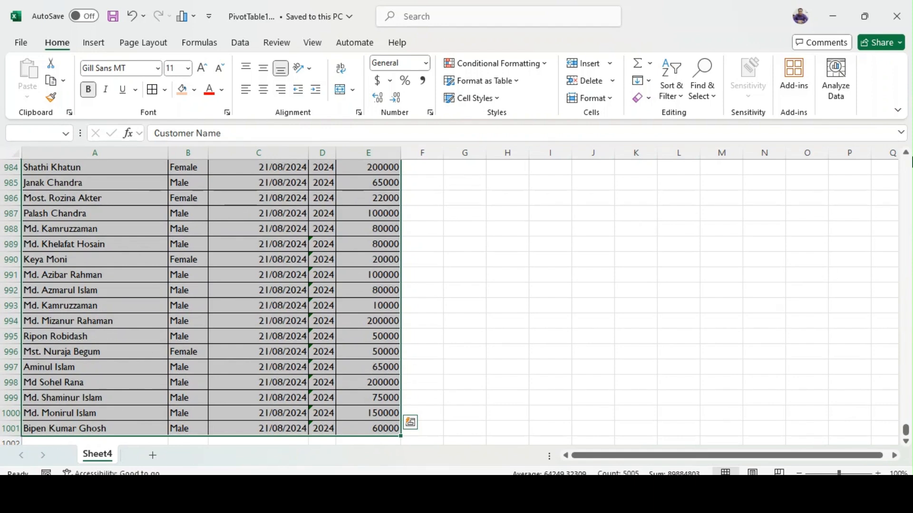
{"action": "left_click_drag", "start_coordinate": [907, 426], "coordinate": [906, 164]}
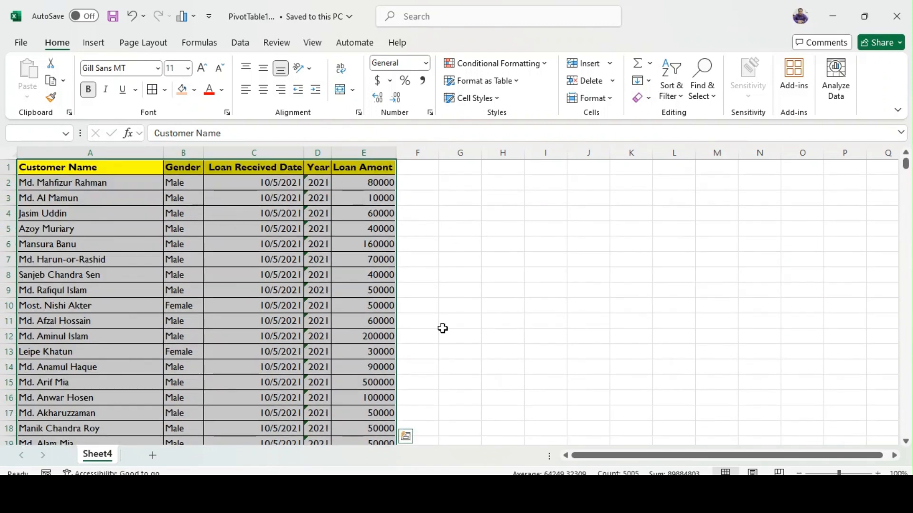
{"action": "left_click", "coordinate": [362, 184]}
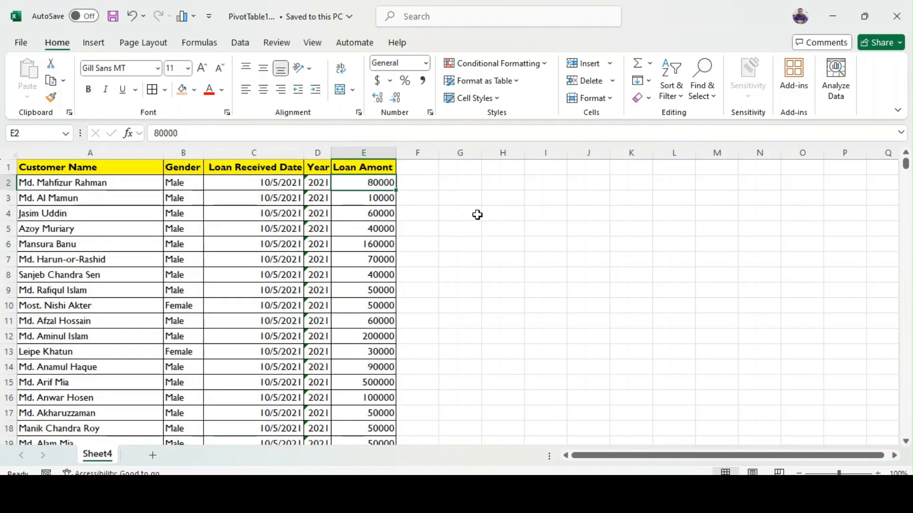
Select the entire loan data table with its headers (A1:E1001) and name the range sharafat.
{"action": "left_click", "coordinate": [29, 171]}
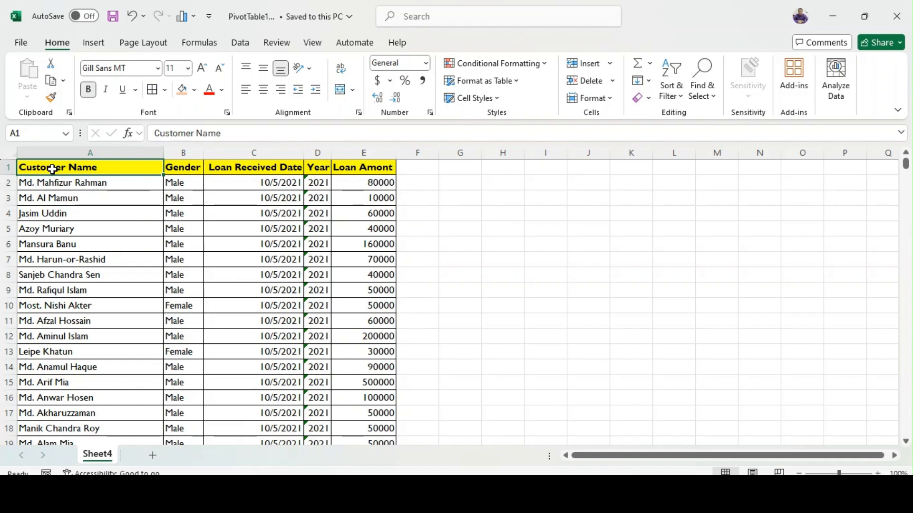
{"action": "key", "text": "shift+Right"}
{"action": "key", "text": "shift+Right"}
{"action": "key", "text": "shift+Right"}
{"action": "key", "text": "shift+Right"}
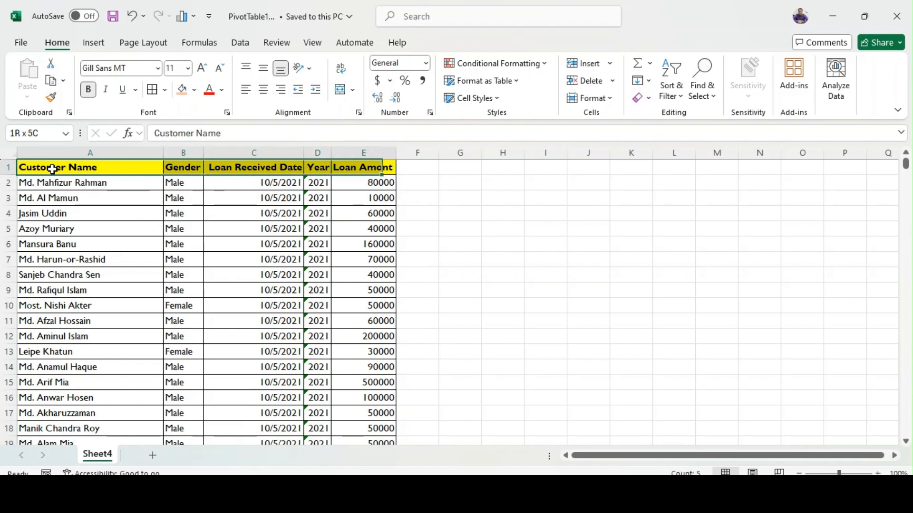
{"action": "key", "text": "End"}
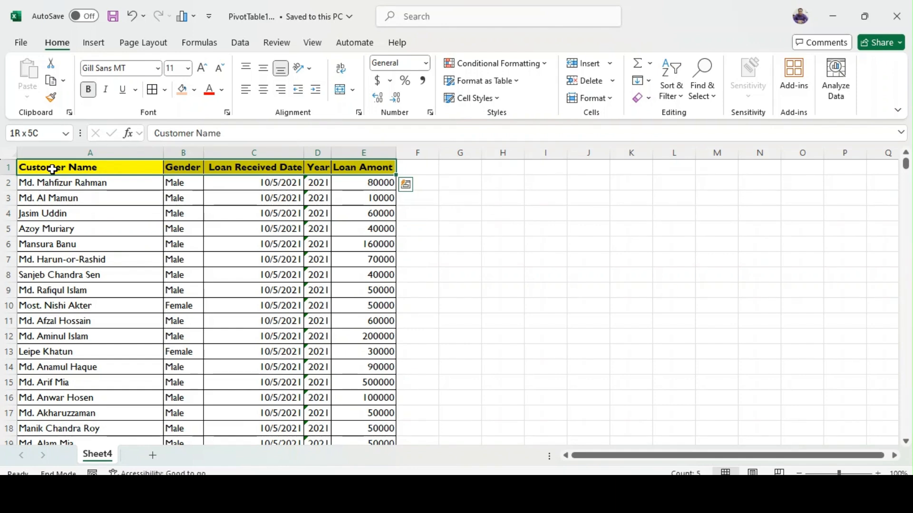
{"action": "key", "text": "shift+Down"}
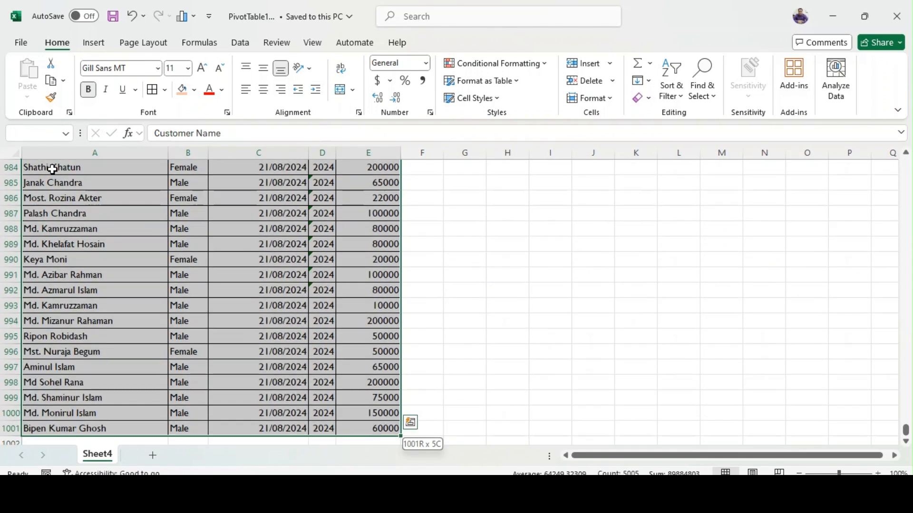
{"action": "left_click", "coordinate": [48, 134]}
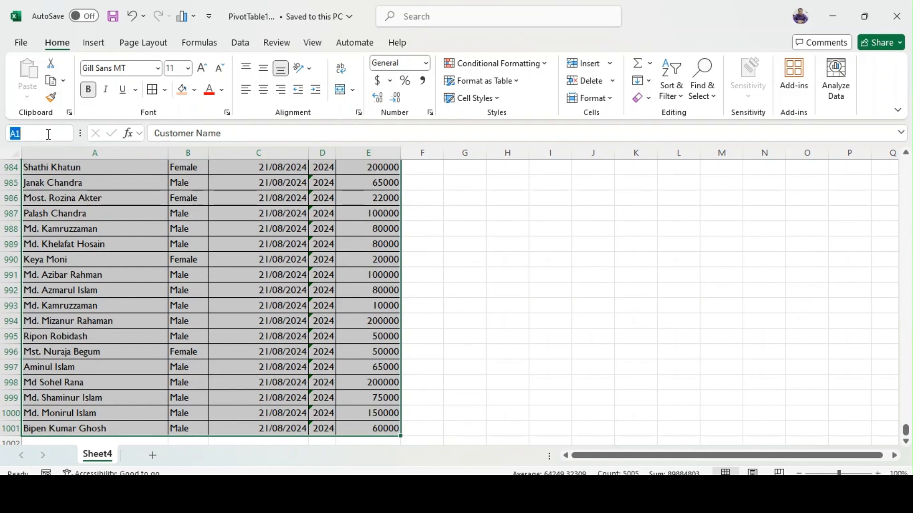
{"action": "type", "text": "shat"}
{"action": "key", "text": "BackSpace"}
{"action": "type", "text": "rafat"}
{"action": "key", "text": "Return"}
Check which cells the named range sharafat covers by selecting it from the defined names.
{"action": "left_click_drag", "start_coordinate": [618, 276], "coordinate": [628, 417]}
{"action": "left_click", "coordinate": [618, 276]}
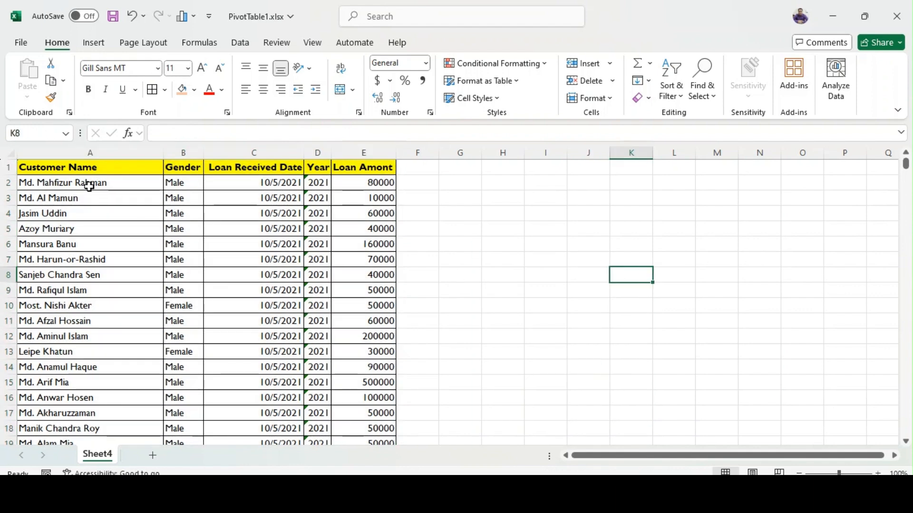
{"action": "left_click", "coordinate": [66, 133]}
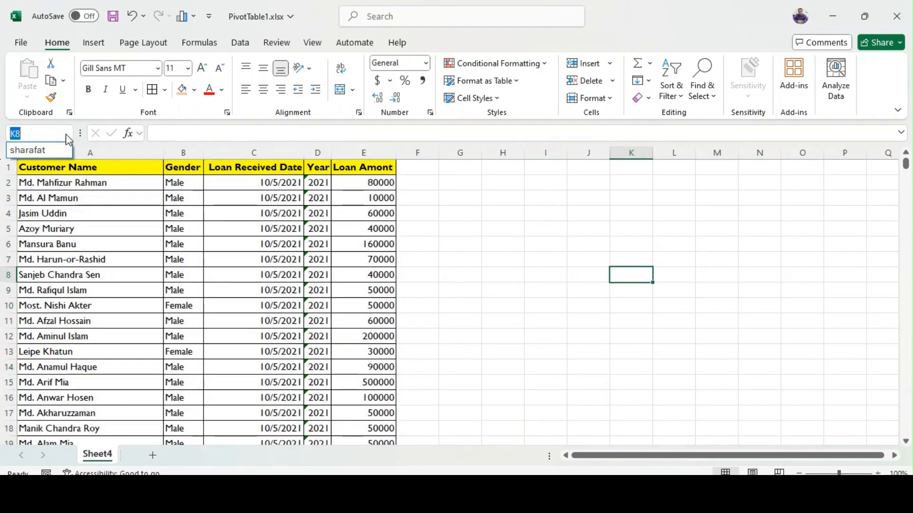
{"action": "left_click", "coordinate": [42, 151]}
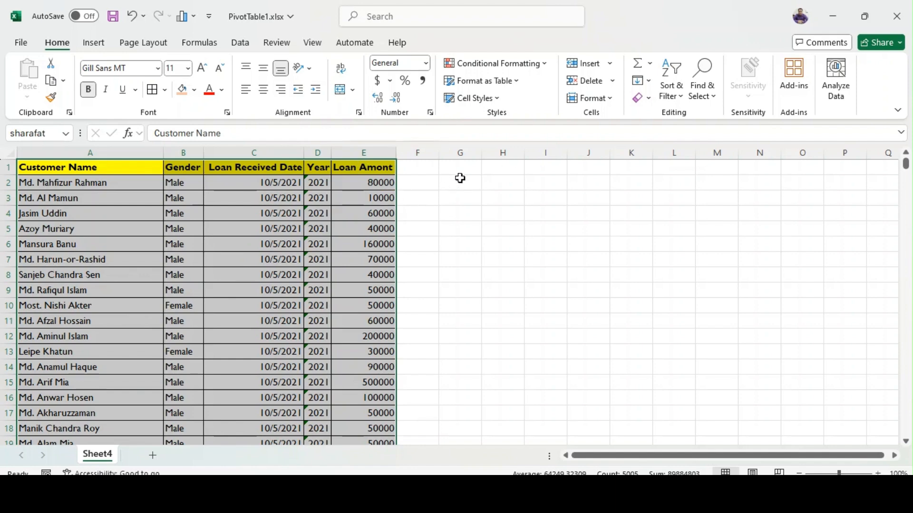
{"action": "left_click", "coordinate": [489, 202]}
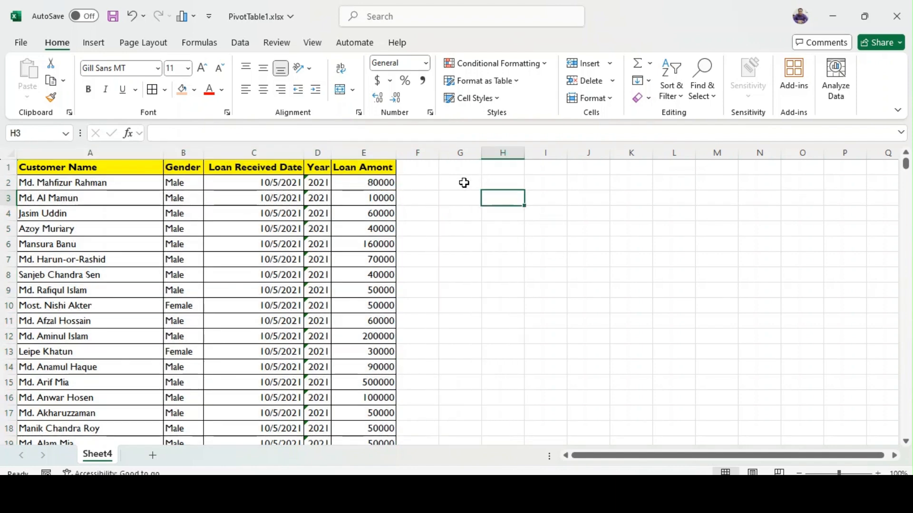
Insert a PivotTable based on the range sharafat in the existing worksheet at cell G2 of Sheet4.
{"action": "left_click", "coordinate": [466, 183]}
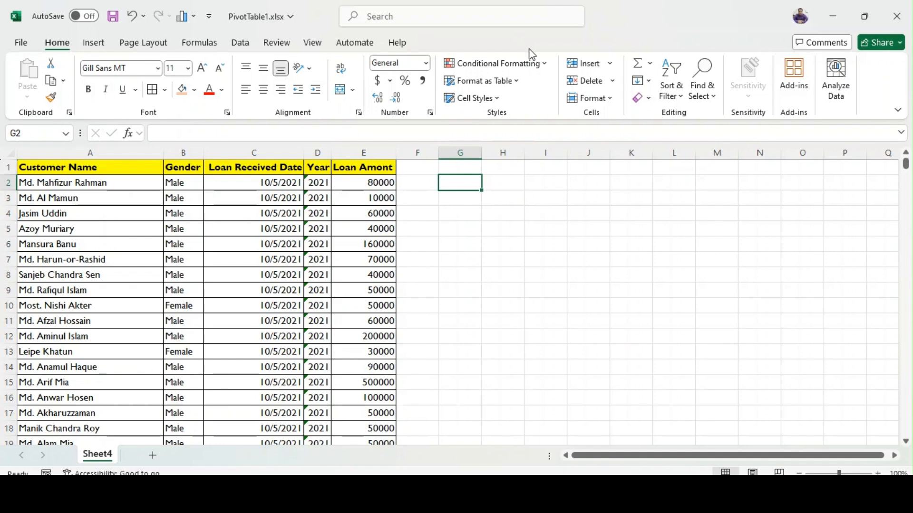
{"action": "left_click", "coordinate": [97, 43]}
{"action": "left_click", "coordinate": [41, 94]}
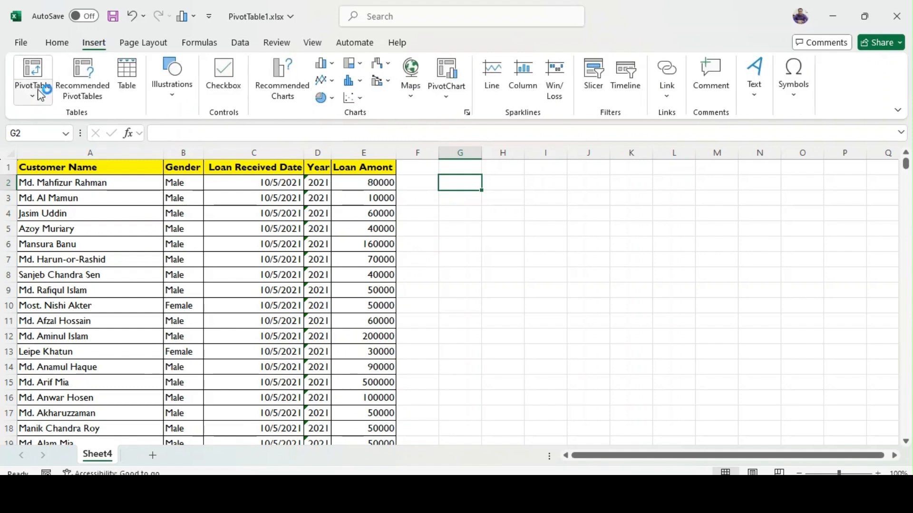
{"action": "left_click", "coordinate": [35, 86]}
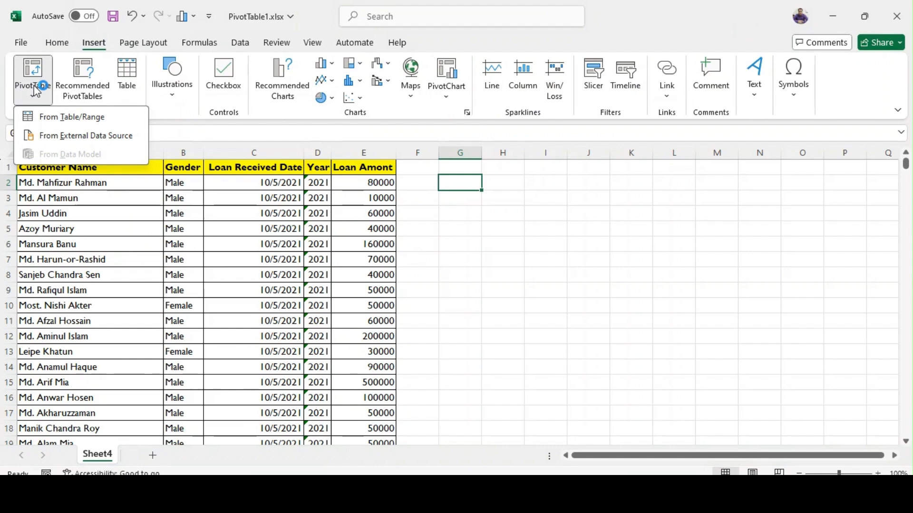
{"action": "left_click", "coordinate": [75, 117]}
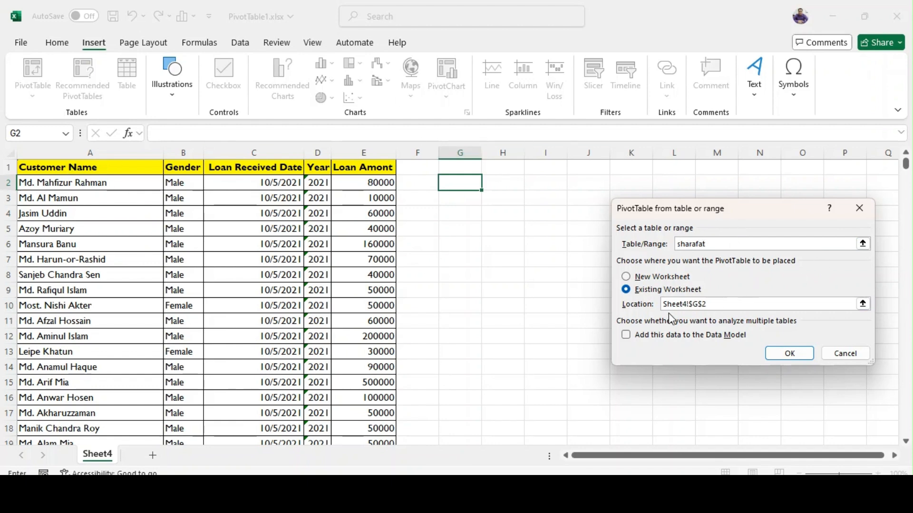
{"action": "left_click", "coordinate": [635, 291]}
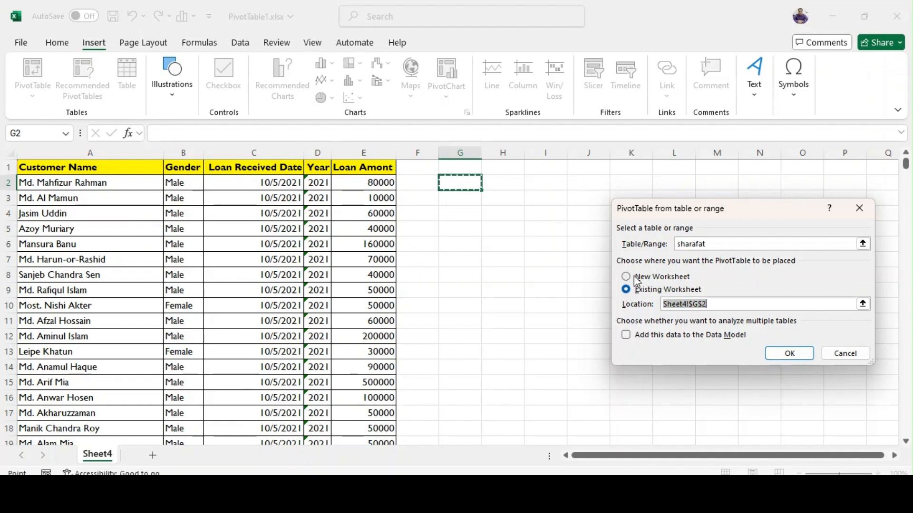
{"action": "left_click", "coordinate": [636, 281]}
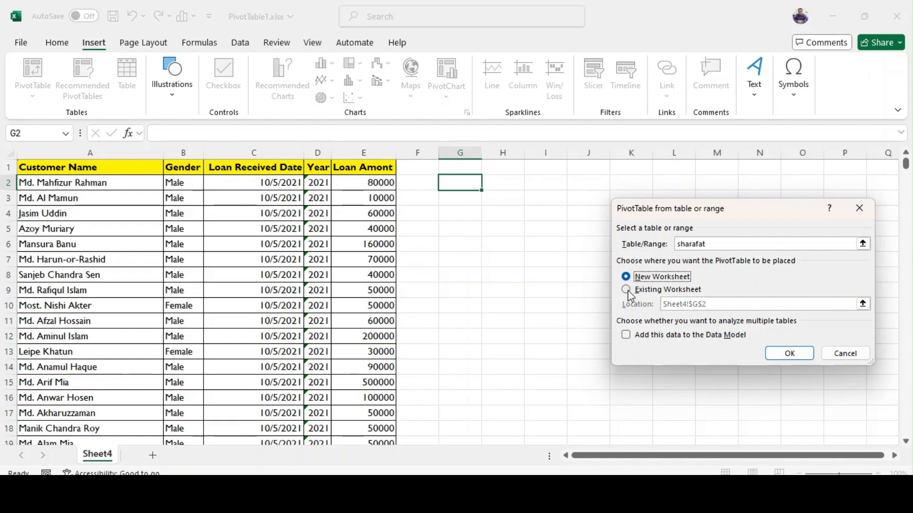
{"action": "left_click", "coordinate": [628, 291]}
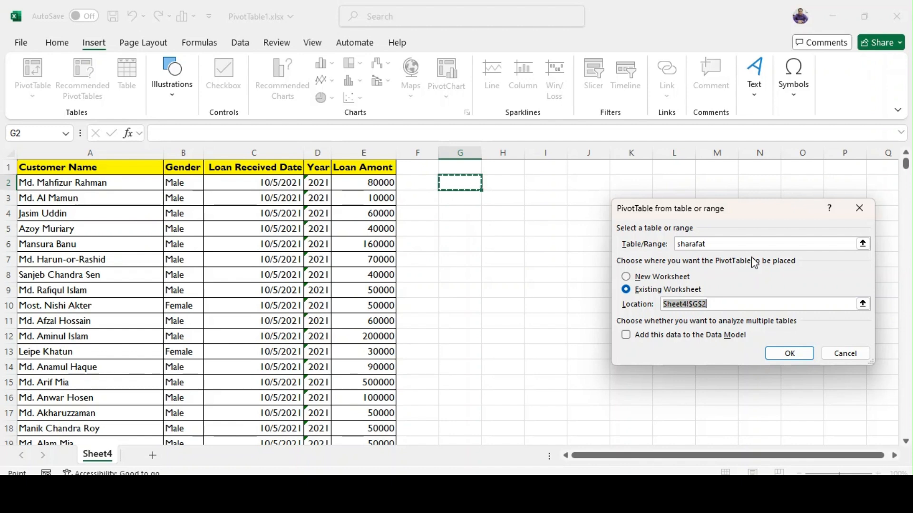
{"action": "left_click", "coordinate": [788, 352]}
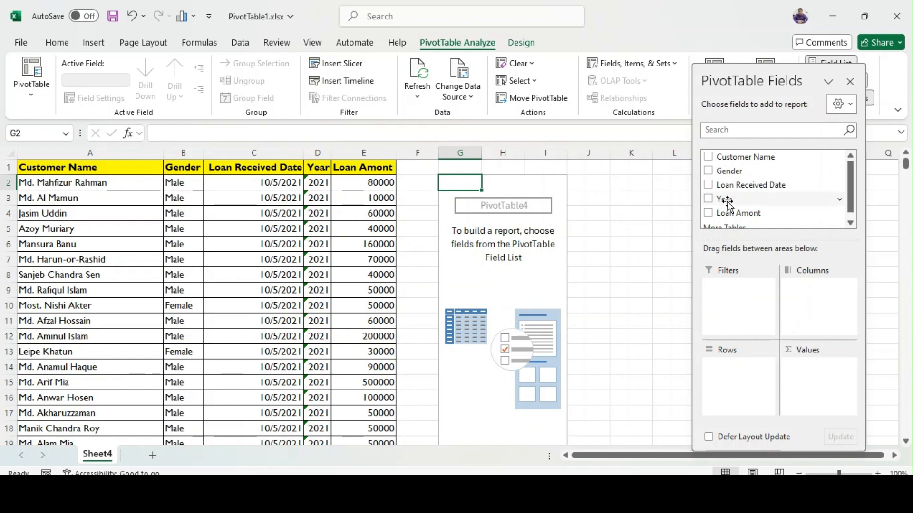
Add the Year field to the PivotTable's rows and the Gender field to its columns.
{"action": "left_click_drag", "start_coordinate": [728, 204], "coordinate": [746, 381]}
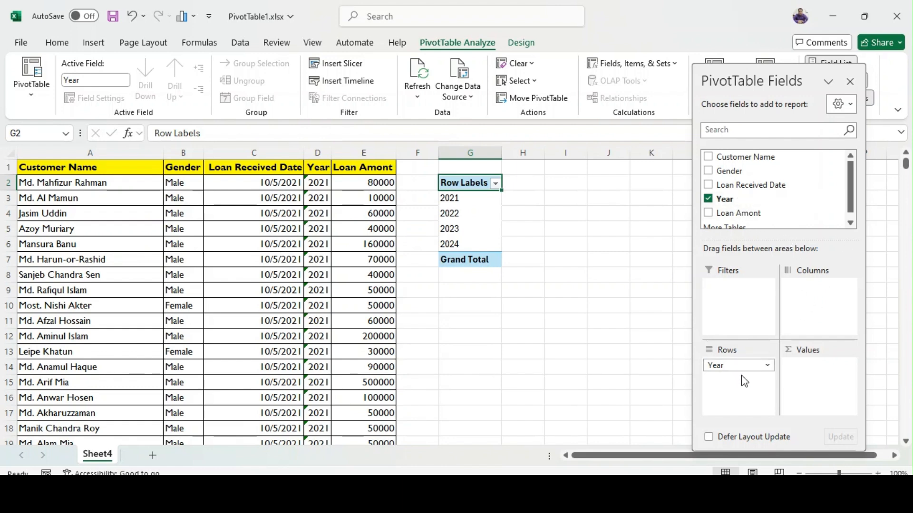
{"action": "left_click_drag", "start_coordinate": [723, 171], "coordinate": [817, 306]}
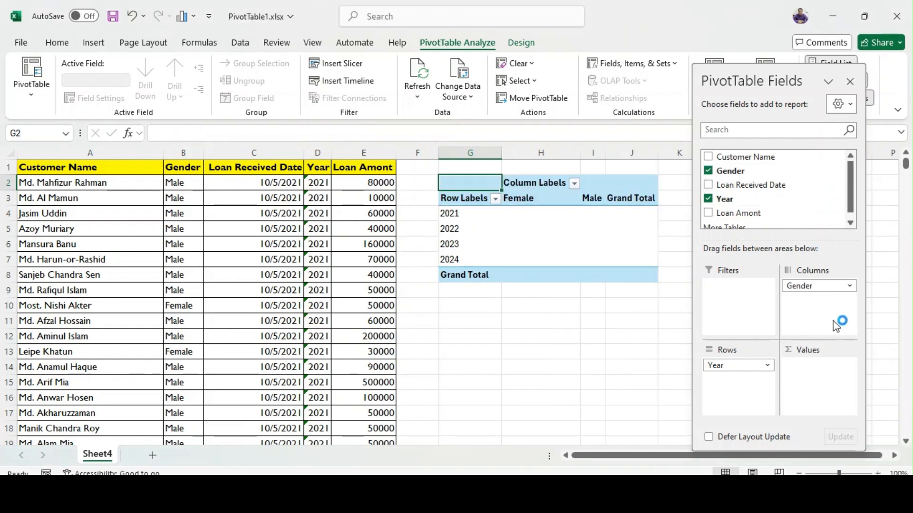
Move the Male column ahead of Female in the PivotTable and narrow column H.
{"action": "left_click", "coordinate": [591, 199]}
{"action": "left_click_drag", "start_coordinate": [600, 205], "coordinate": [523, 212]}
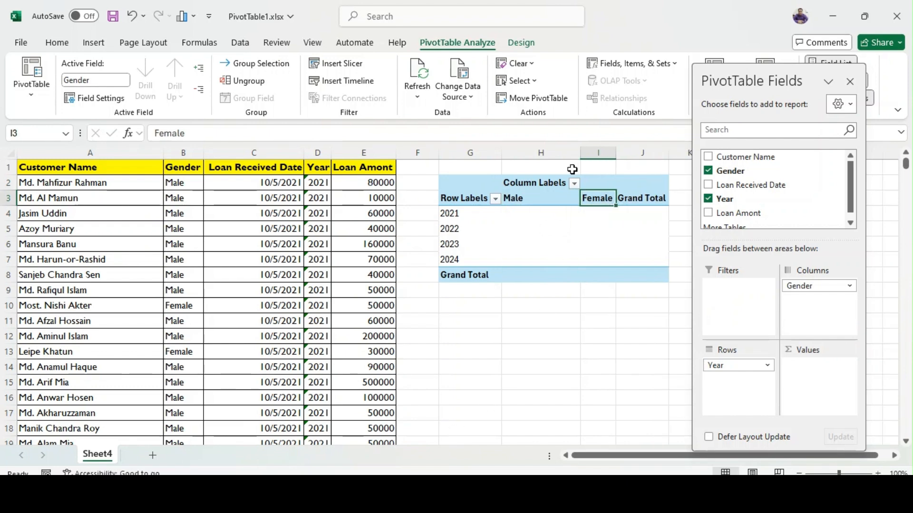
{"action": "left_click_drag", "start_coordinate": [580, 152], "coordinate": [538, 152]}
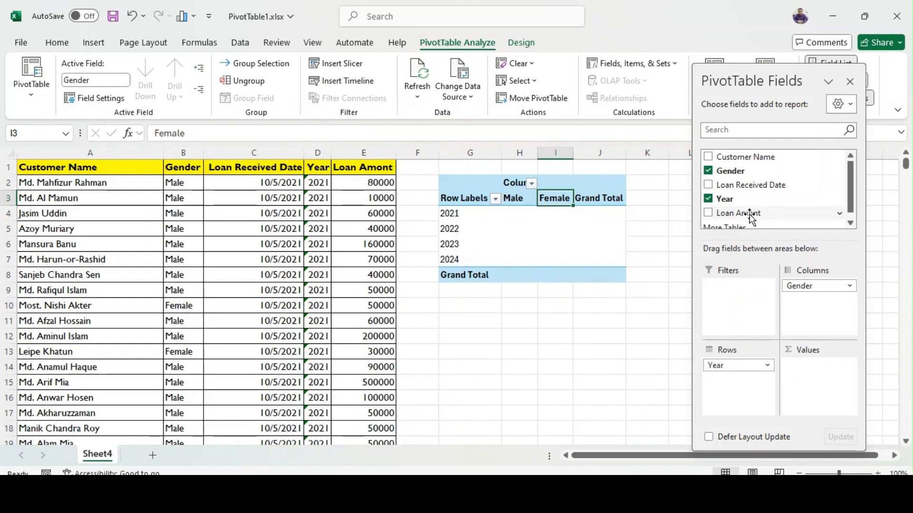
Add Loan Amont to the PivotTable's values, summarize it by Count, and close the field list.
{"action": "left_click_drag", "start_coordinate": [751, 216], "coordinate": [812, 368]}
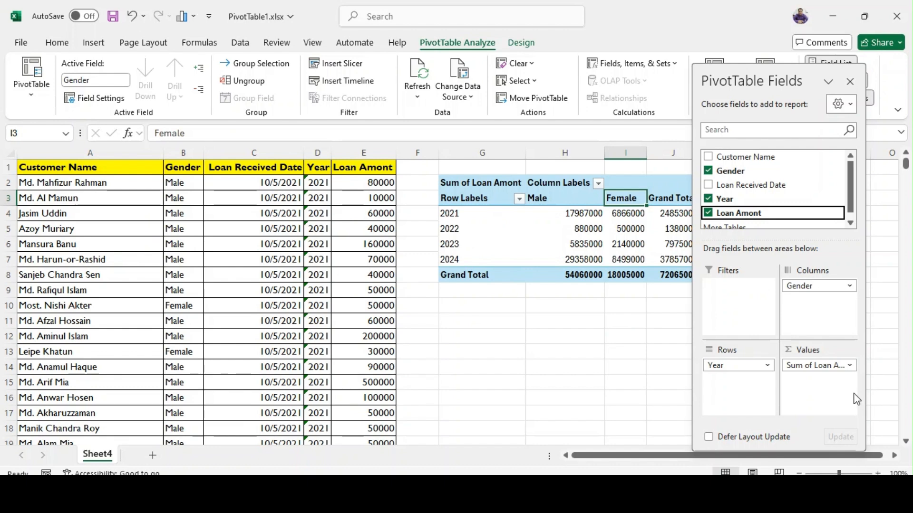
{"action": "left_click", "coordinate": [807, 369]}
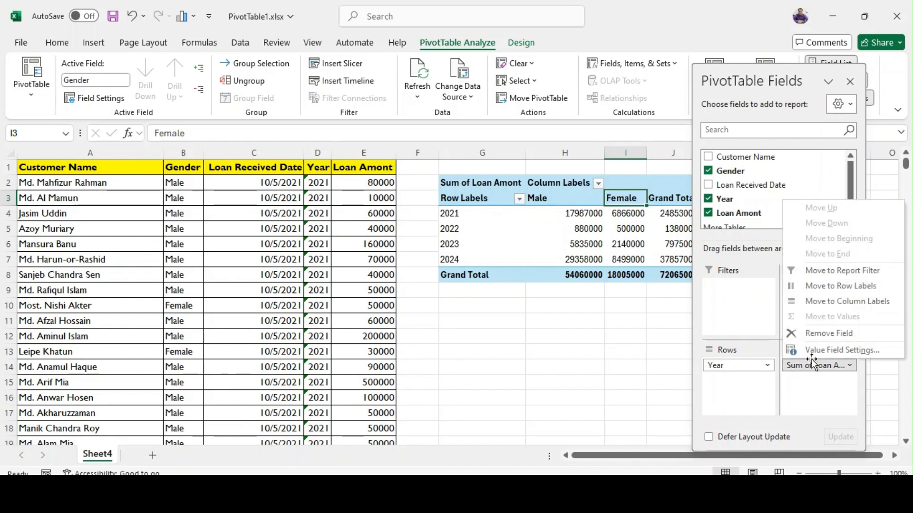
{"action": "left_click", "coordinate": [815, 354]}
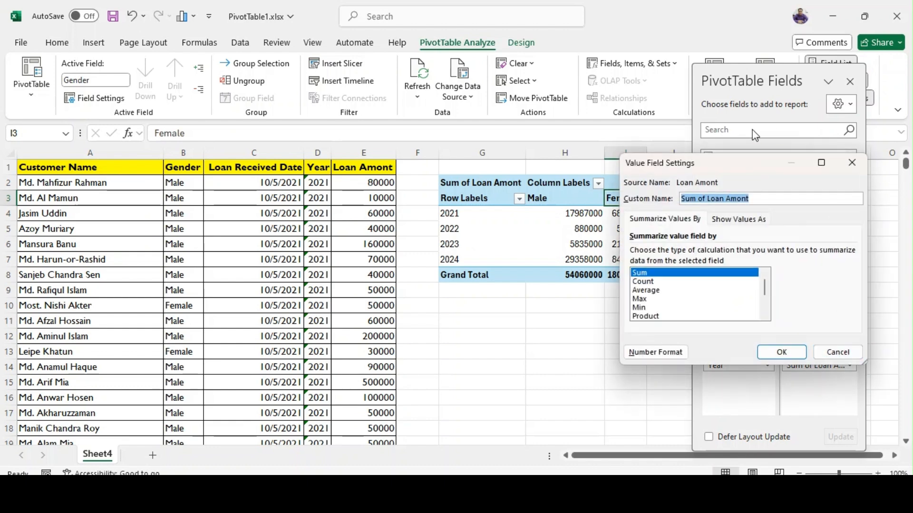
{"action": "left_click", "coordinate": [641, 282]}
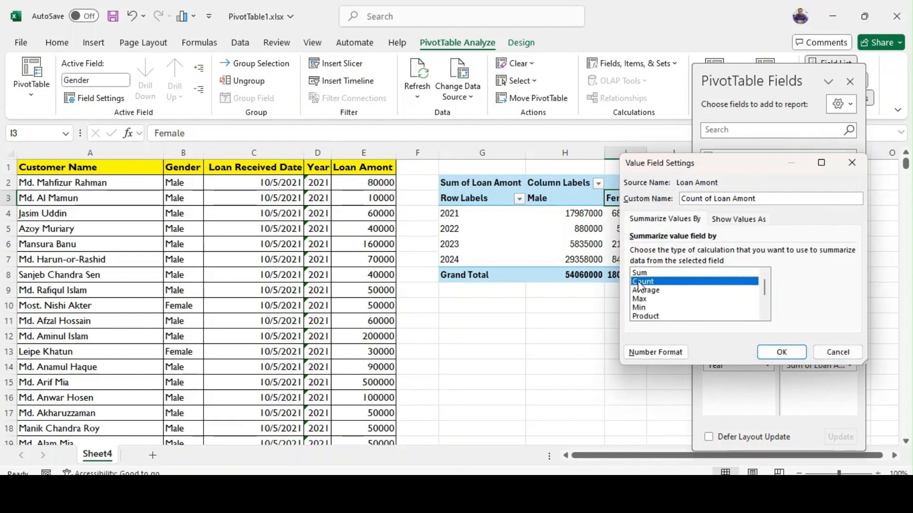
{"action": "left_click", "coordinate": [782, 351]}
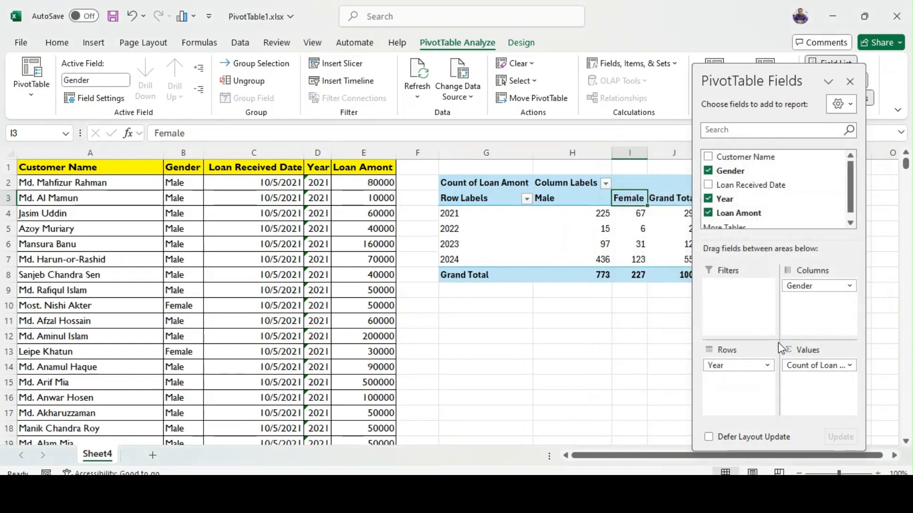
{"action": "left_click", "coordinate": [850, 81]}
Apply borders to all PivotTable cells in G3:J8 and narrow columns G and H.
{"action": "left_click_drag", "start_coordinate": [611, 151], "coordinate": [571, 164]}
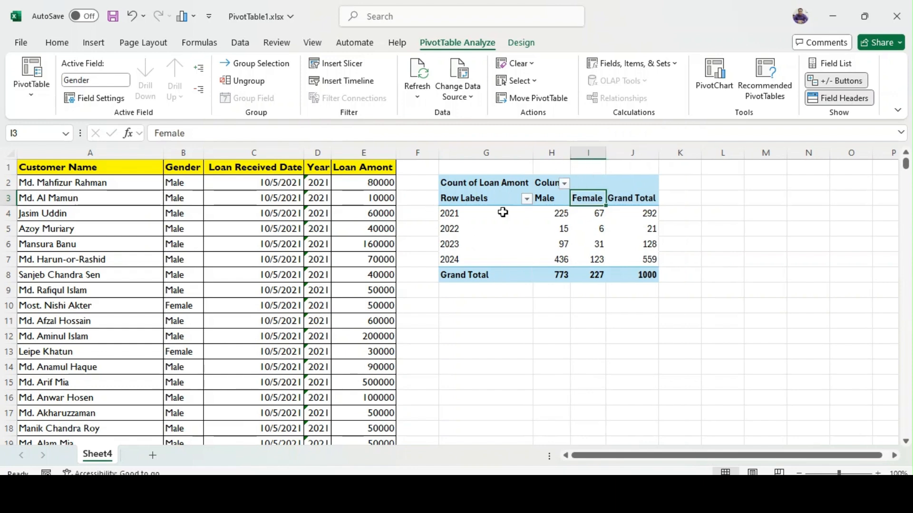
{"action": "left_click_drag", "start_coordinate": [467, 198], "coordinate": [642, 278]}
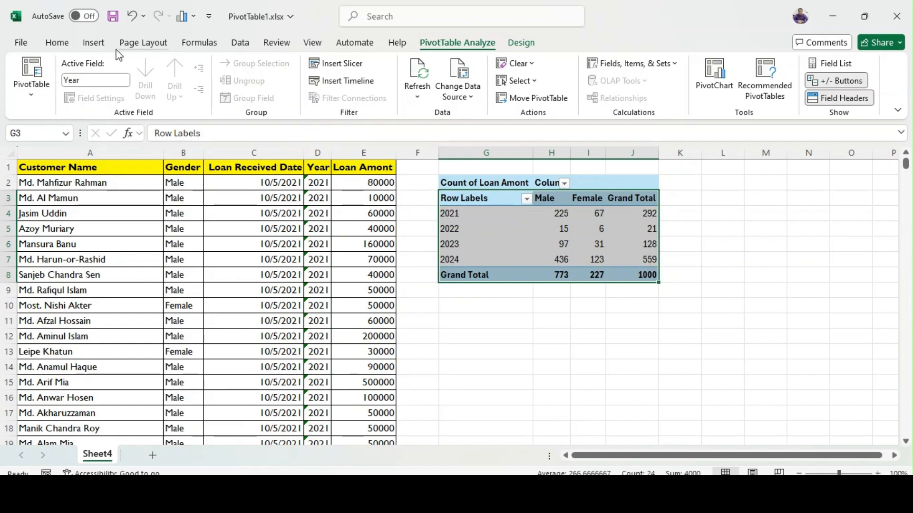
{"action": "left_click", "coordinate": [57, 42]}
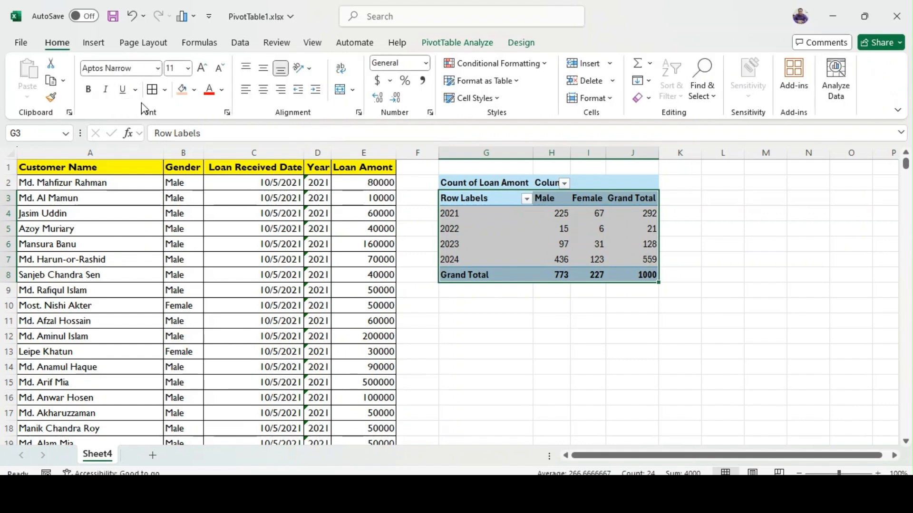
{"action": "left_click", "coordinate": [152, 90]}
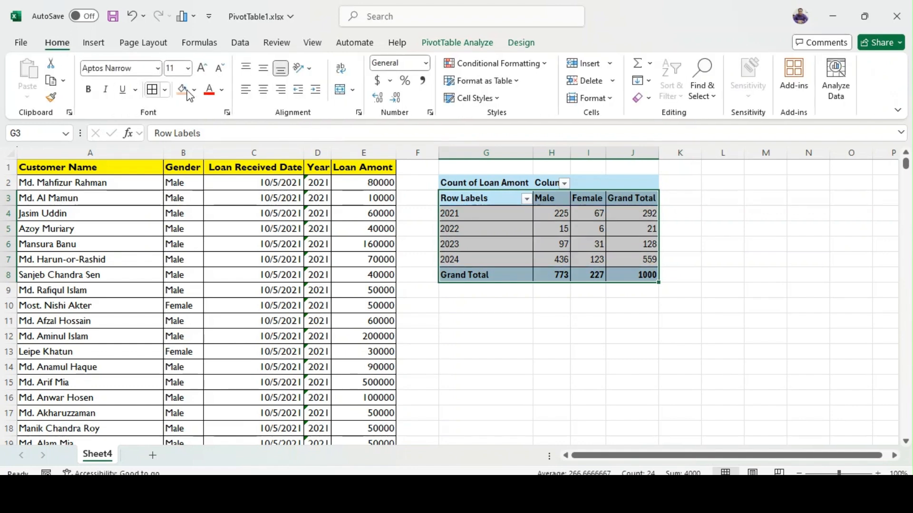
{"action": "left_click", "coordinate": [731, 200]}
{"action": "left_click_drag", "start_coordinate": [533, 154], "coordinate": [516, 154]}
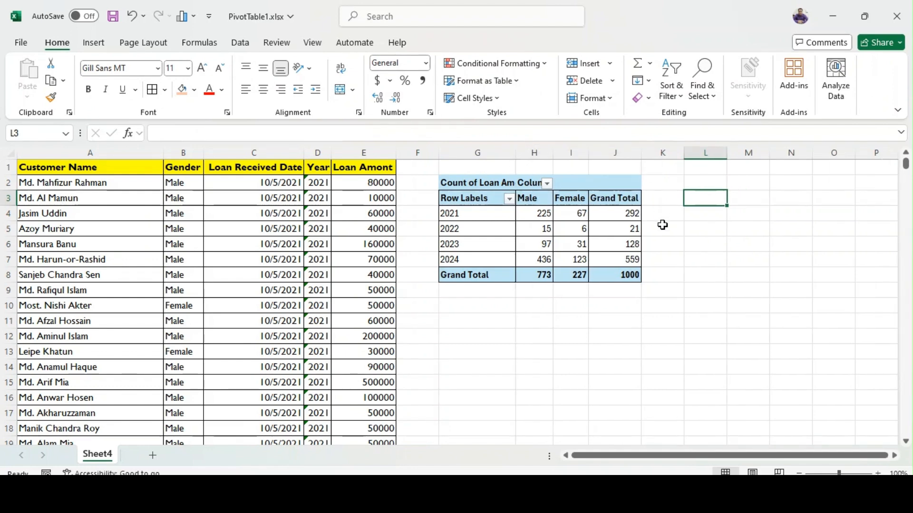
Center the PivotTable's header cells G3:J3 and the Grand Total label in G8, and widen column I slightly.
{"action": "left_click_drag", "start_coordinate": [462, 198], "coordinate": [603, 198]}
{"action": "left_click", "coordinate": [265, 92]}
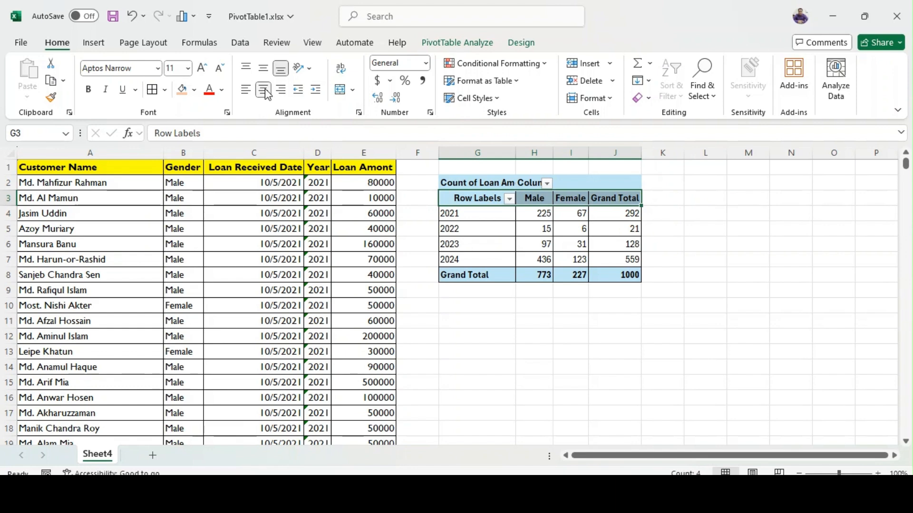
{"action": "left_click", "coordinate": [459, 275]}
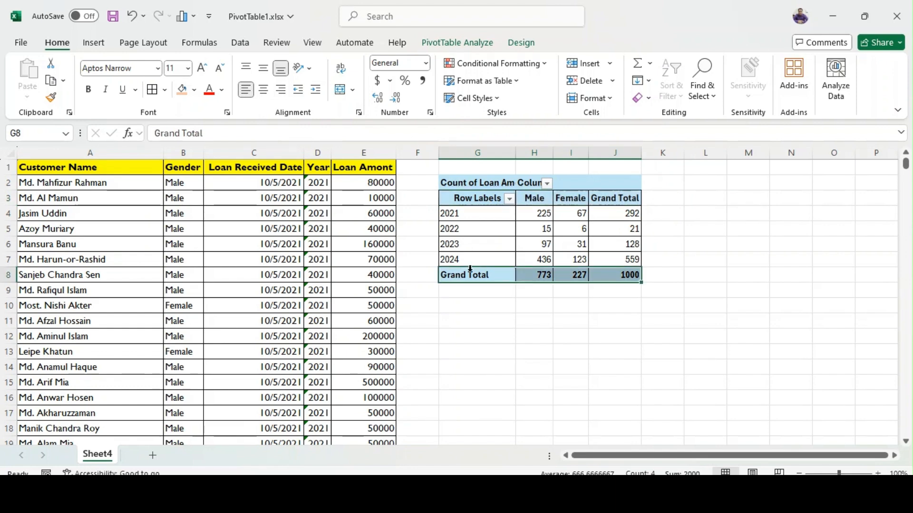
{"action": "left_click", "coordinate": [466, 274]}
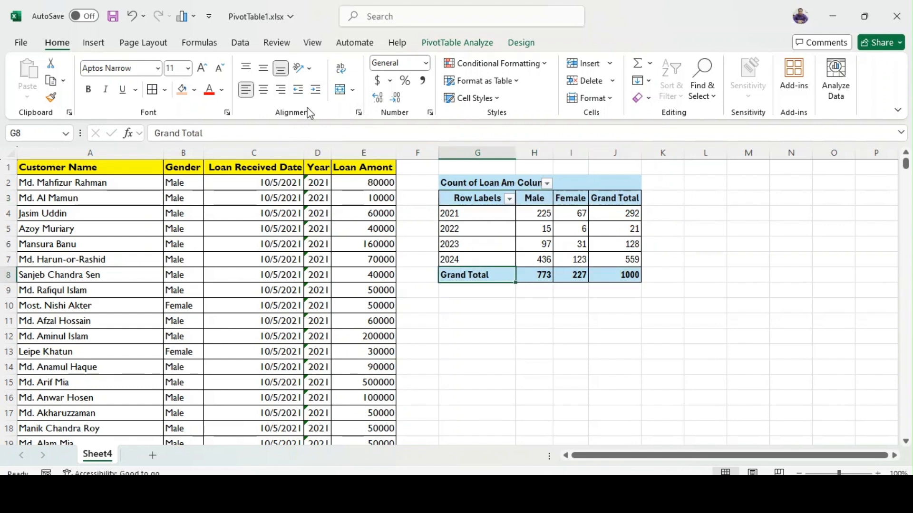
{"action": "left_click", "coordinate": [264, 91]}
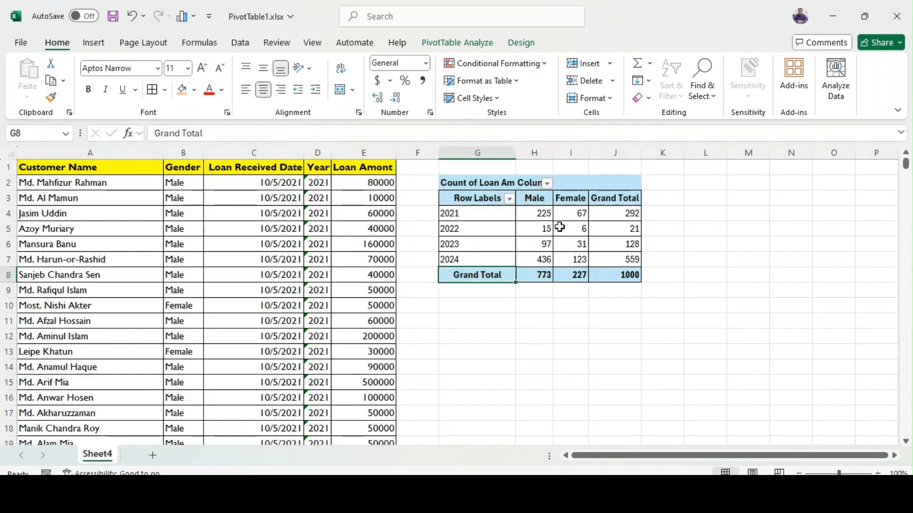
{"action": "left_click", "coordinate": [697, 226]}
{"action": "left_click_drag", "start_coordinate": [586, 155], "coordinate": [588, 155]}
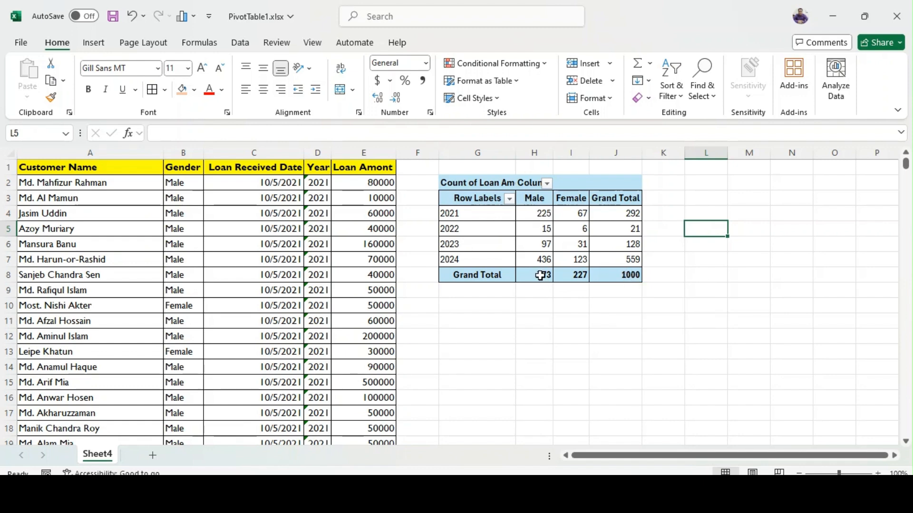
Copy the whole PivotTable in G2:J8 and paste the duplicate below it, starting at cell G11.
{"action": "mouse_move", "coordinate": [539, 276]}
{"action": "left_click", "coordinate": [465, 184]}
{"action": "left_click_drag", "start_coordinate": [465, 184], "coordinate": [628, 280]}
{"action": "key", "text": "ctrl+c"}
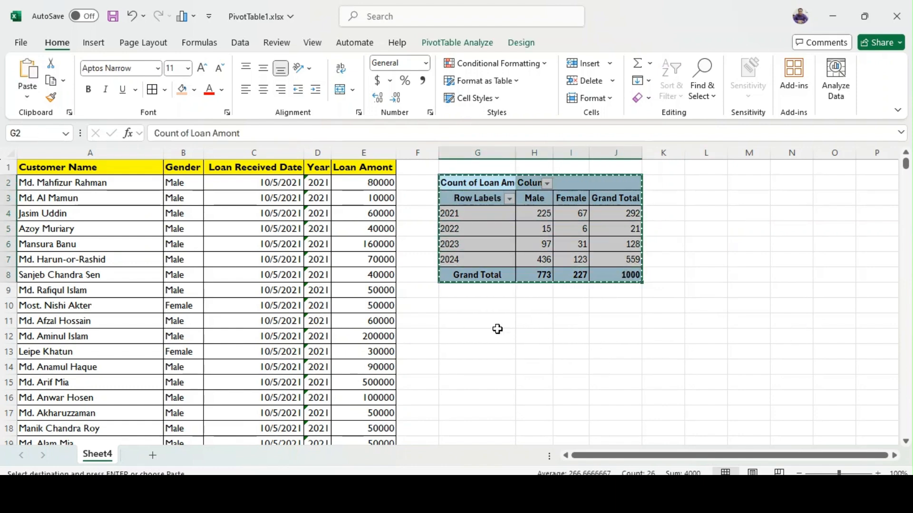
{"action": "left_click", "coordinate": [477, 320]}
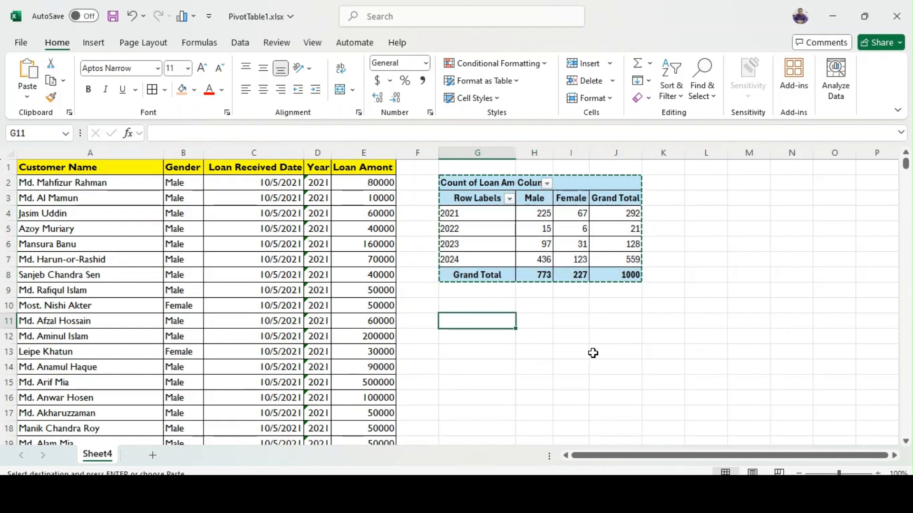
{"action": "key", "text": "ctrl+v"}
{"action": "left_click", "coordinate": [624, 379]}
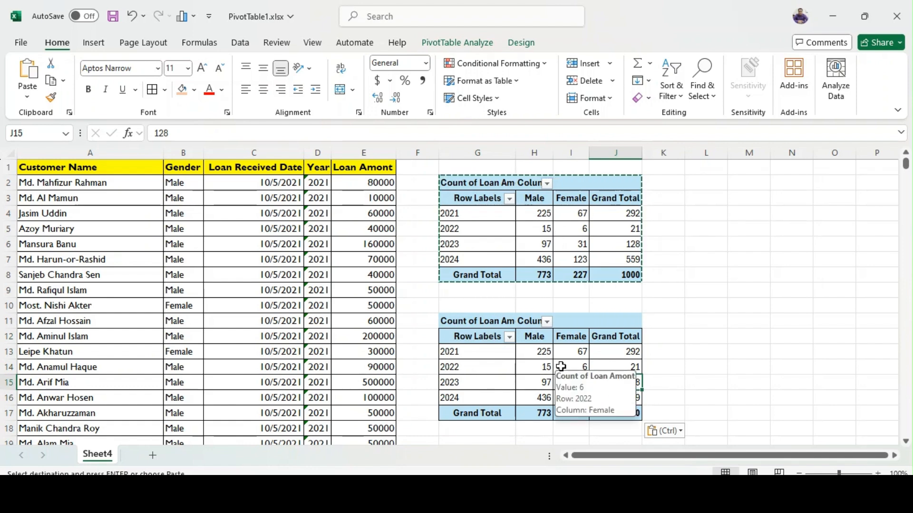
Summarize Loan Amont by Sum in the copied PivotTable and close its field list.
{"action": "left_click", "coordinate": [567, 357]}
{"action": "right_click", "coordinate": [566, 357]}
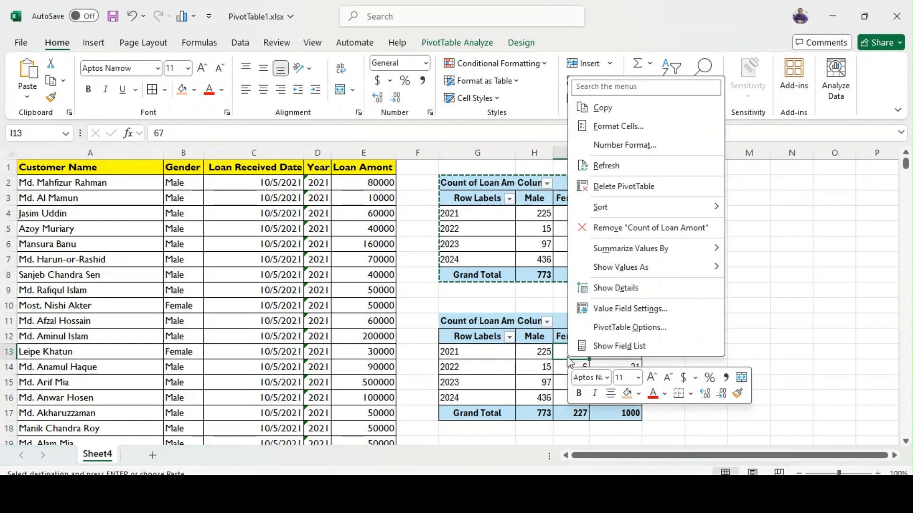
{"action": "left_click", "coordinate": [631, 351]}
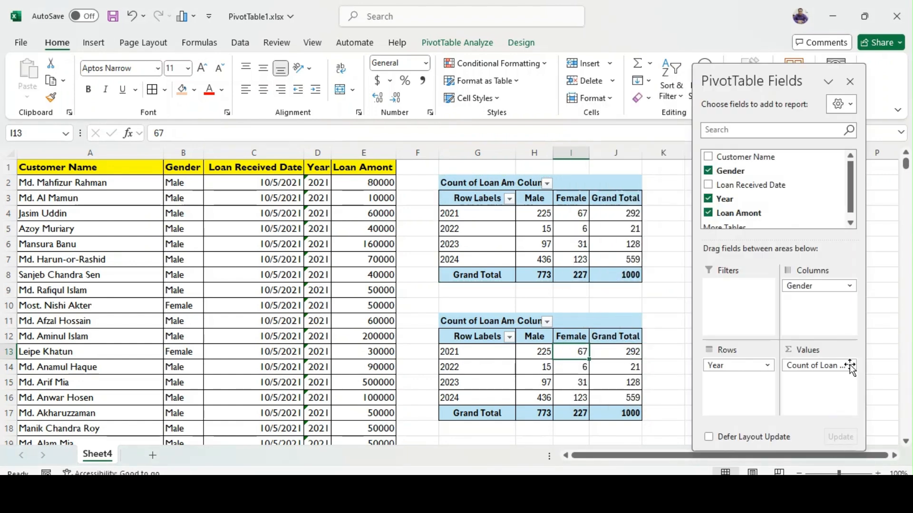
{"action": "left_click", "coordinate": [821, 369]}
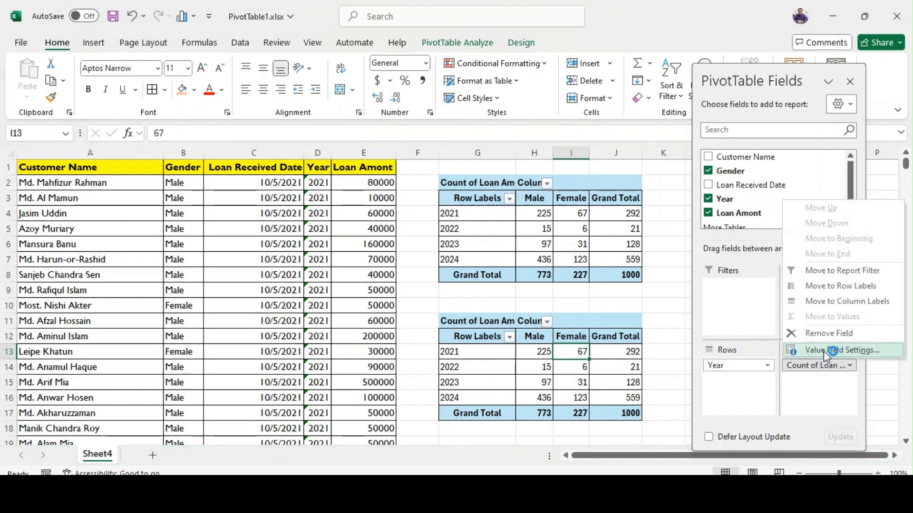
{"action": "left_click", "coordinate": [825, 351]}
{"action": "left_click", "coordinate": [644, 273]}
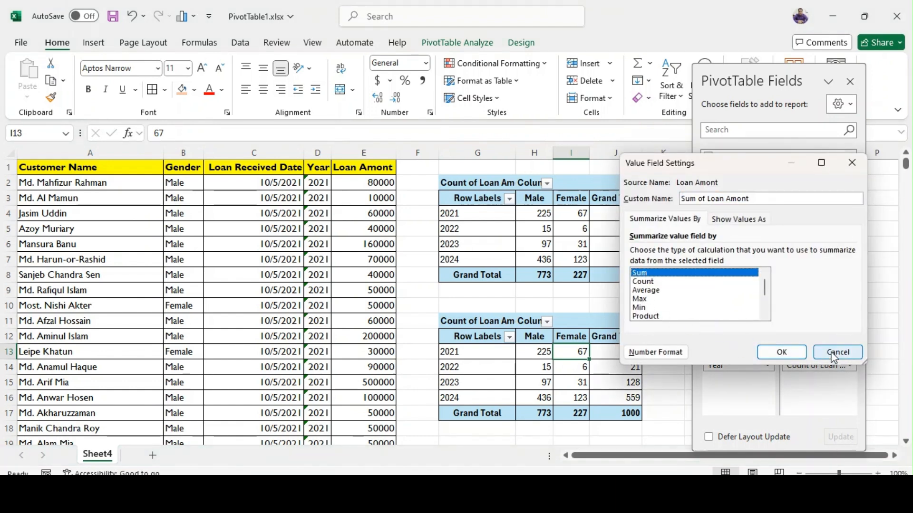
{"action": "left_click", "coordinate": [782, 353]}
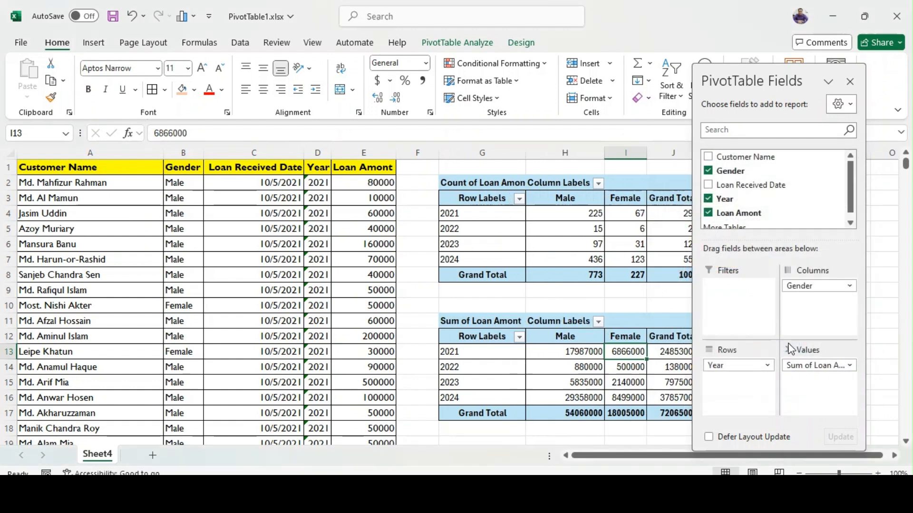
{"action": "left_click", "coordinate": [850, 81]}
Adjust the widths of columns H to J so the PivotTables' column labels and amounts fit.
{"action": "left_click_drag", "start_coordinate": [604, 149], "coordinate": [700, 153]}
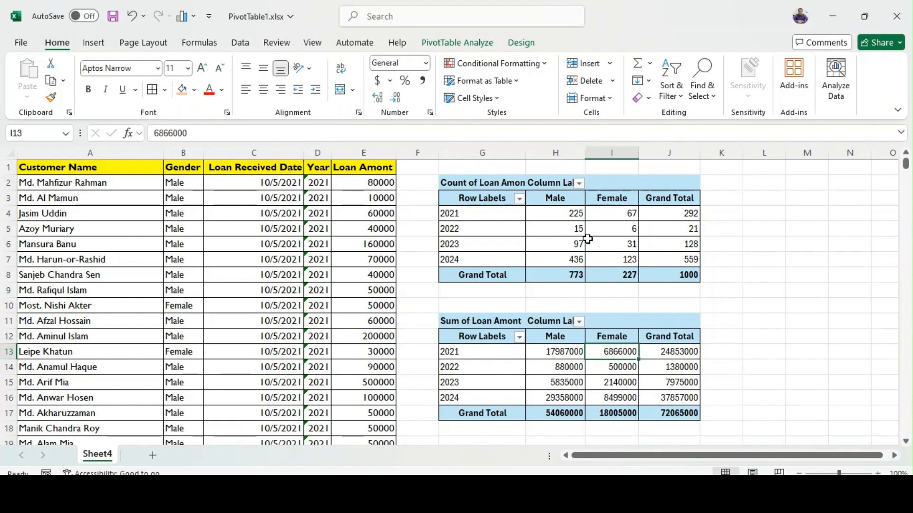
{"action": "left_click_drag", "start_coordinate": [579, 158], "coordinate": [602, 148]}
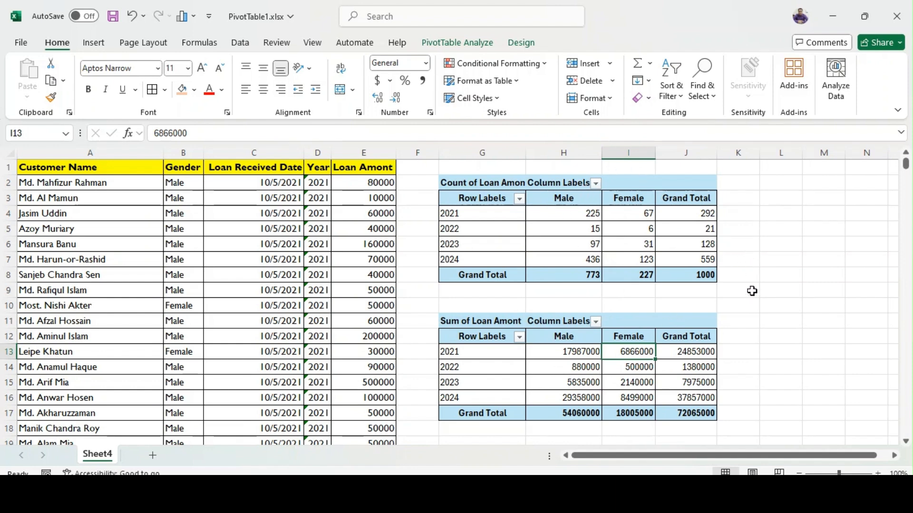
Select cell G19 below the second PivotTable.
{"action": "scroll", "coordinate": [755, 288], "scroll_direction": "down", "scroll_amount": 2}
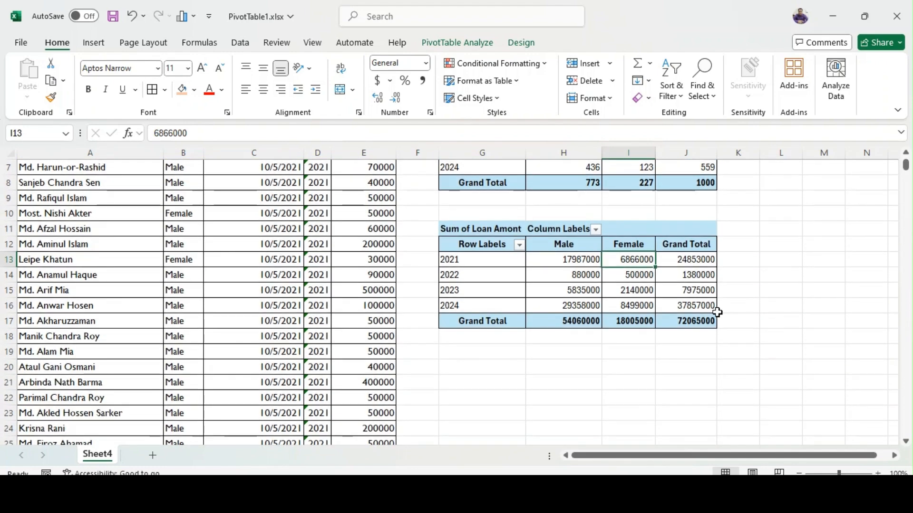
{"action": "left_click", "coordinate": [478, 345]}
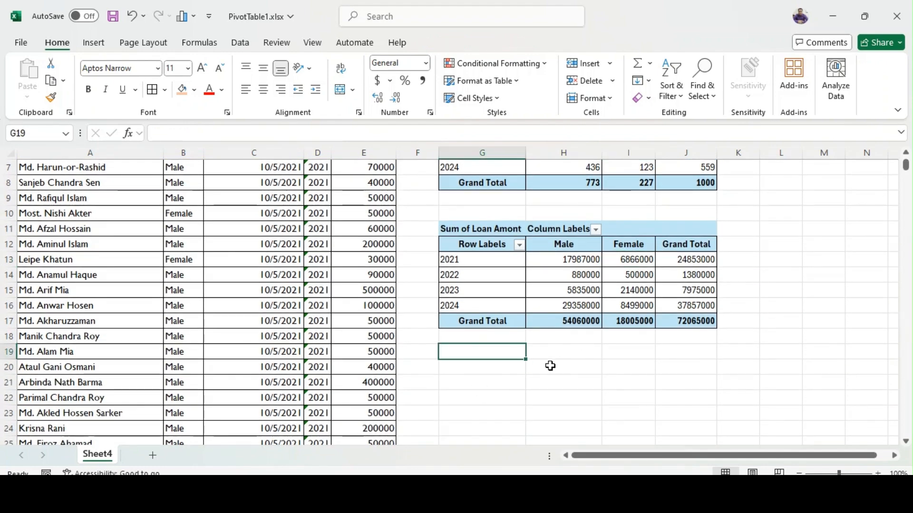